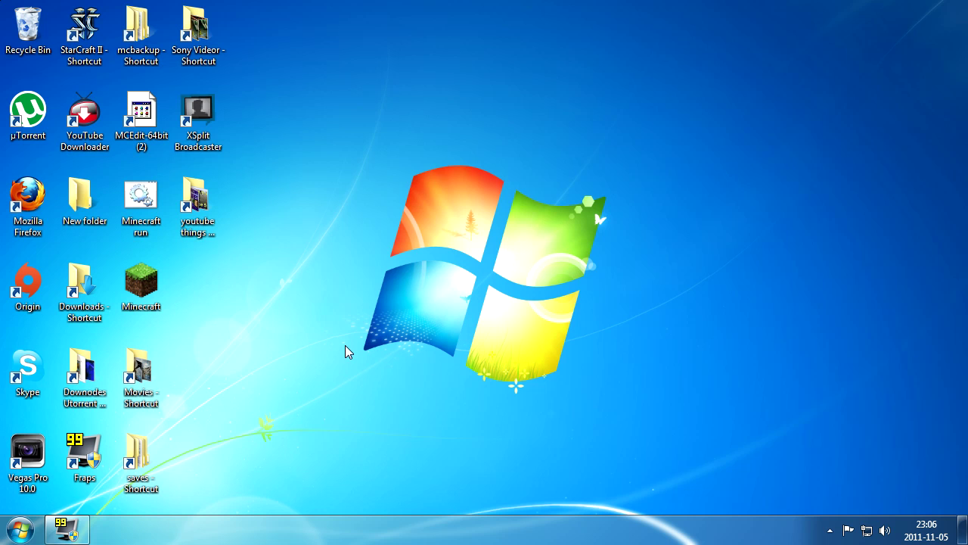
Step: Open the Minecraft run file in Notepad and copy its whole javaw command line
{"action": "right_click", "coordinate": [132, 196]}
{"action": "left_click", "coordinate": [153, 205]}
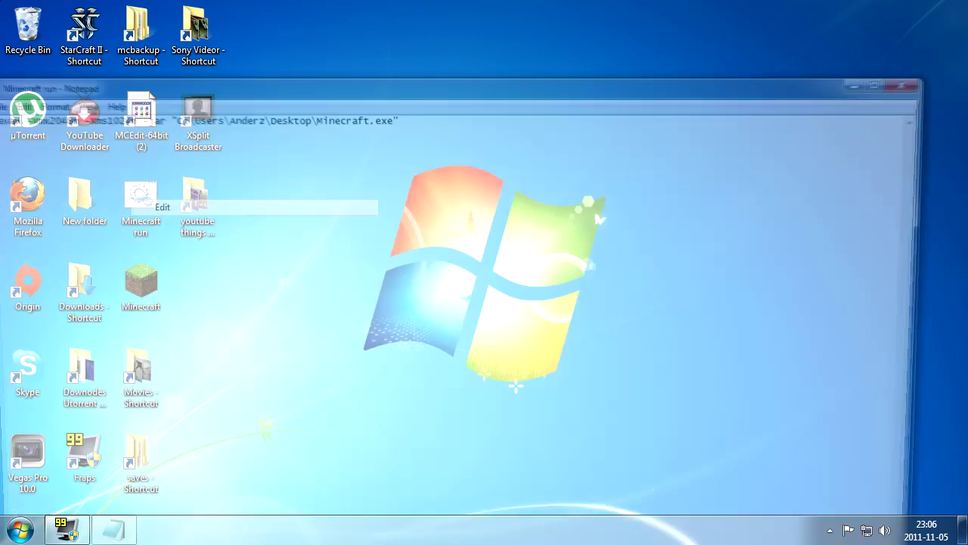
{"action": "left_click_drag", "start_coordinate": [373, 80], "coordinate": [507, 75]}
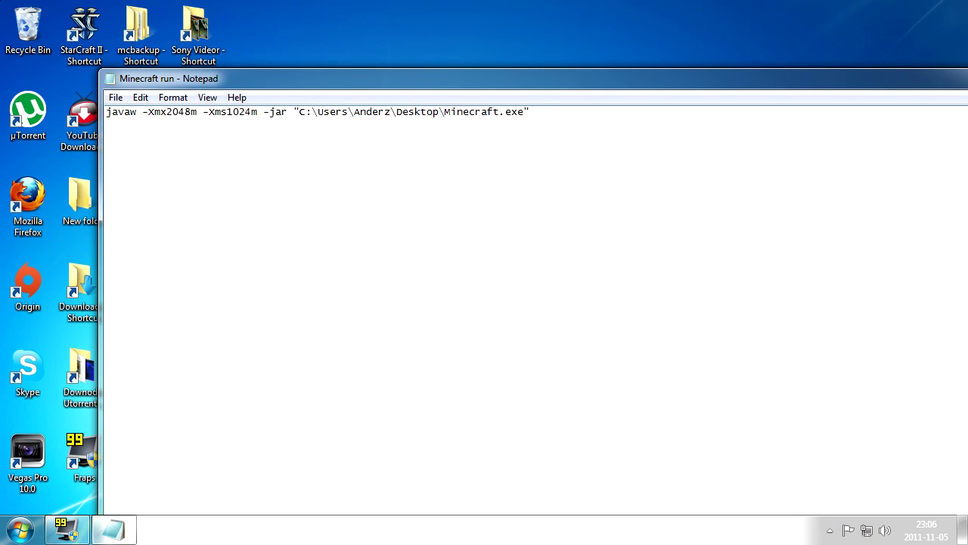
{"action": "left_click_drag", "start_coordinate": [531, 112], "coordinate": [106, 112]}
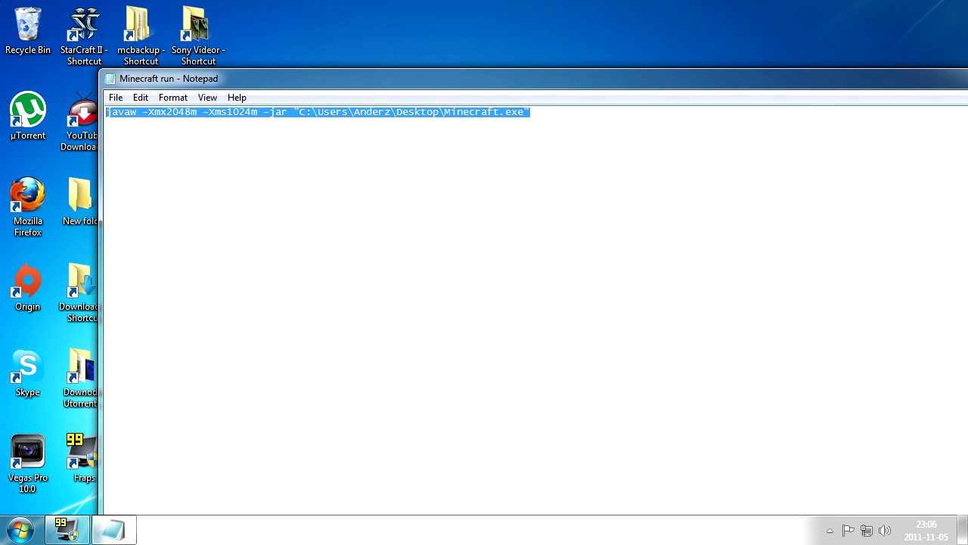
{"action": "right_click", "coordinate": [302, 112]}
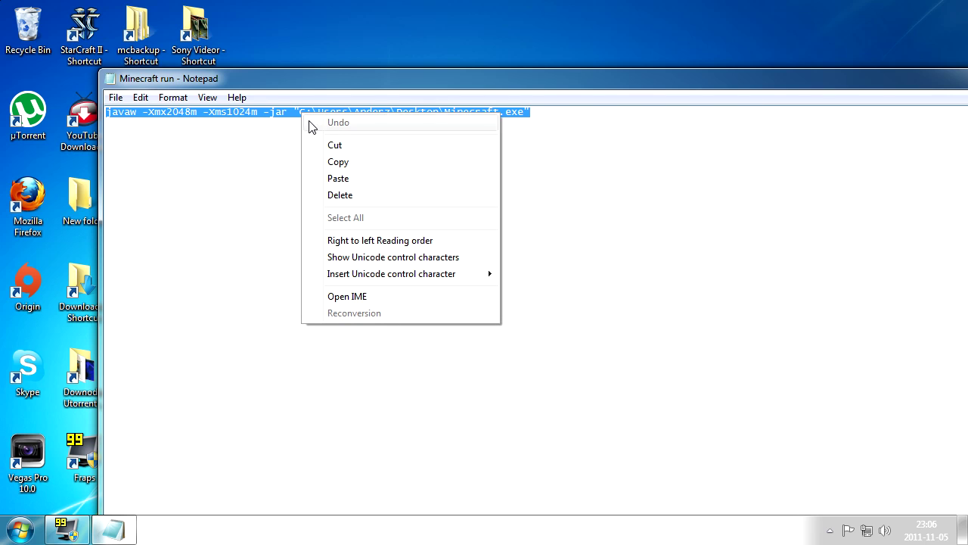
{"action": "left_click", "coordinate": [342, 160]}
Step: Close Notepad and bring up the desktop context menu
{"action": "left_click_drag", "start_coordinate": [711, 88], "coordinate": [613, 83]}
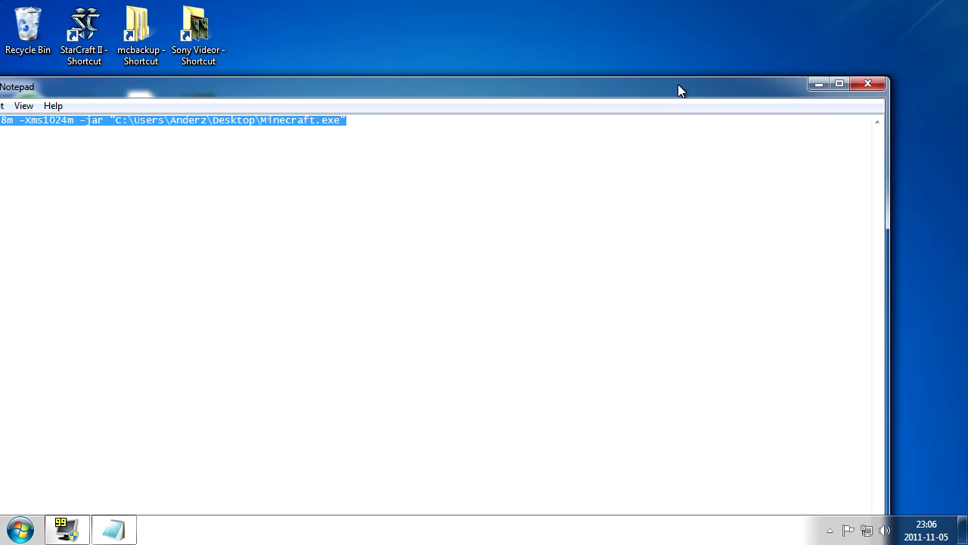
{"action": "left_click", "coordinate": [870, 80]}
{"action": "right_click", "coordinate": [349, 244]}
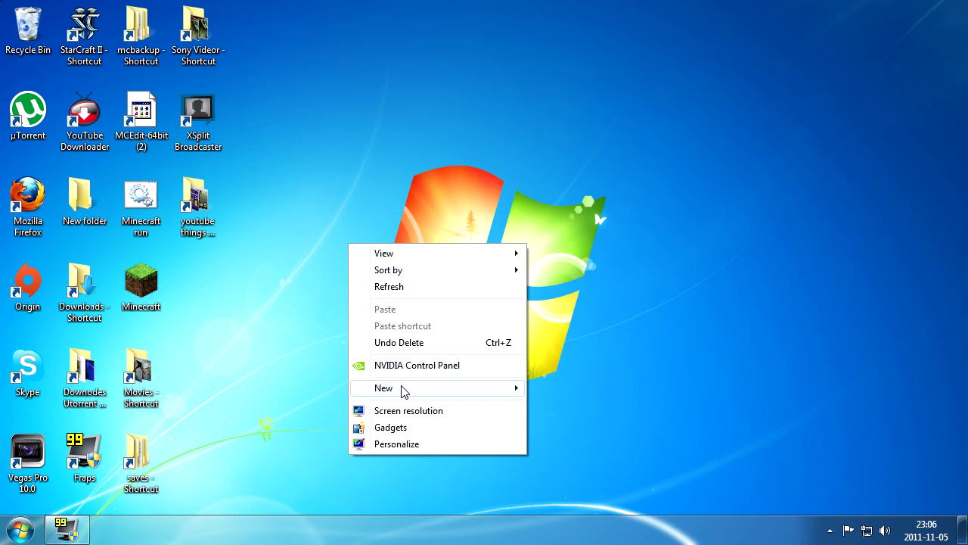
Step: Create a New Text Document on the desktop with the default name and open it
{"action": "mouse_move", "coordinate": [406, 390]}
{"action": "left_click", "coordinate": [570, 355]}
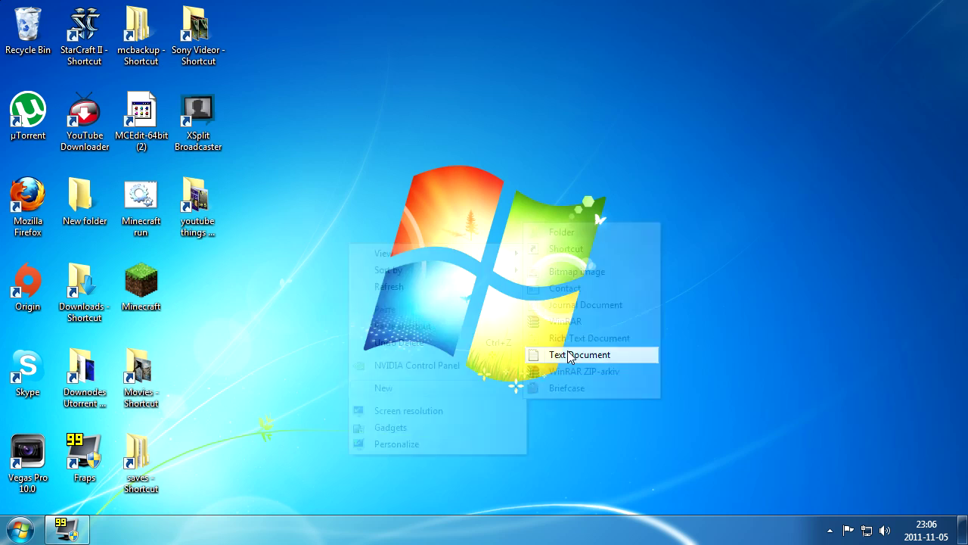
{"action": "key", "text": "Return"}
{"action": "double_click", "coordinate": [371, 284]}
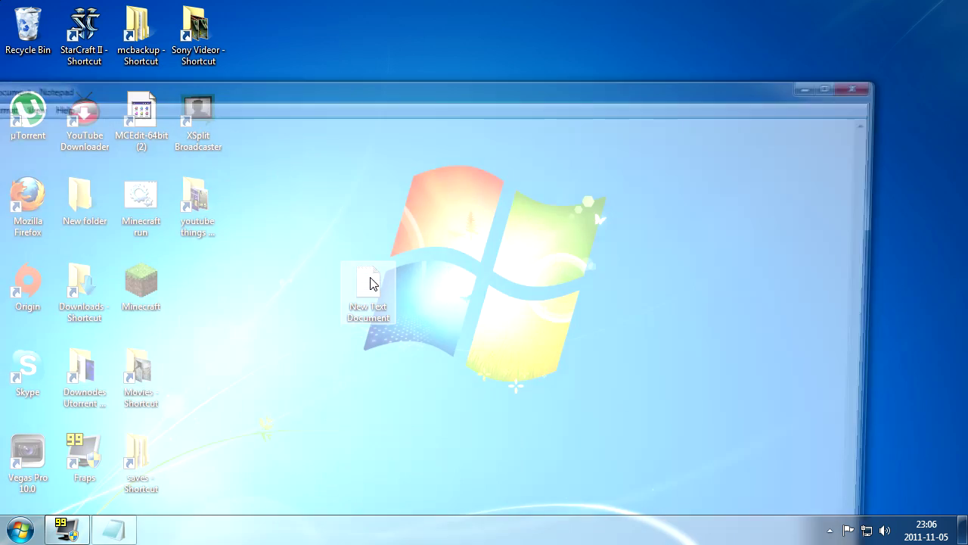
Step: Paste the javaw command and delete the user-folder name from the C:\Users path
{"action": "left_click_drag", "start_coordinate": [270, 97], "coordinate": [452, 101]}
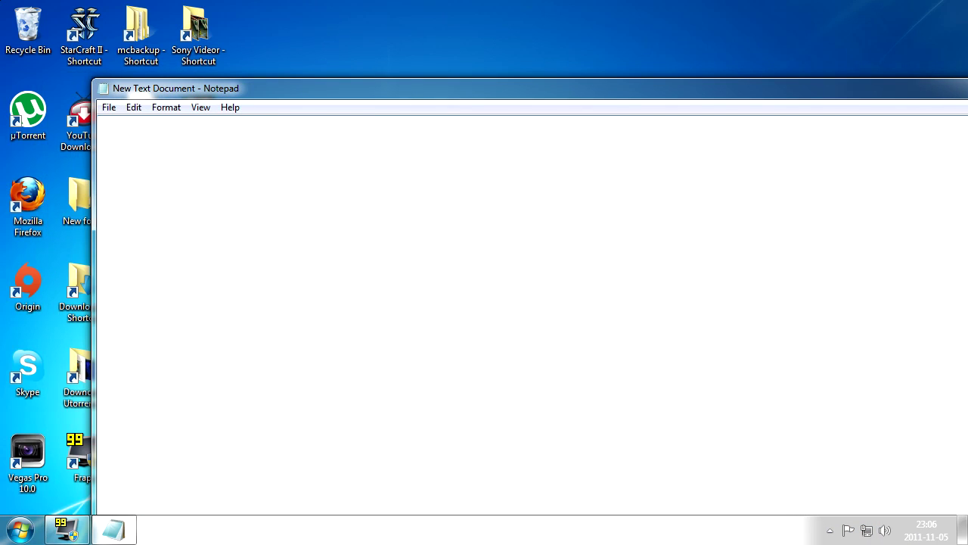
{"action": "key", "text": "ctrl+v"}
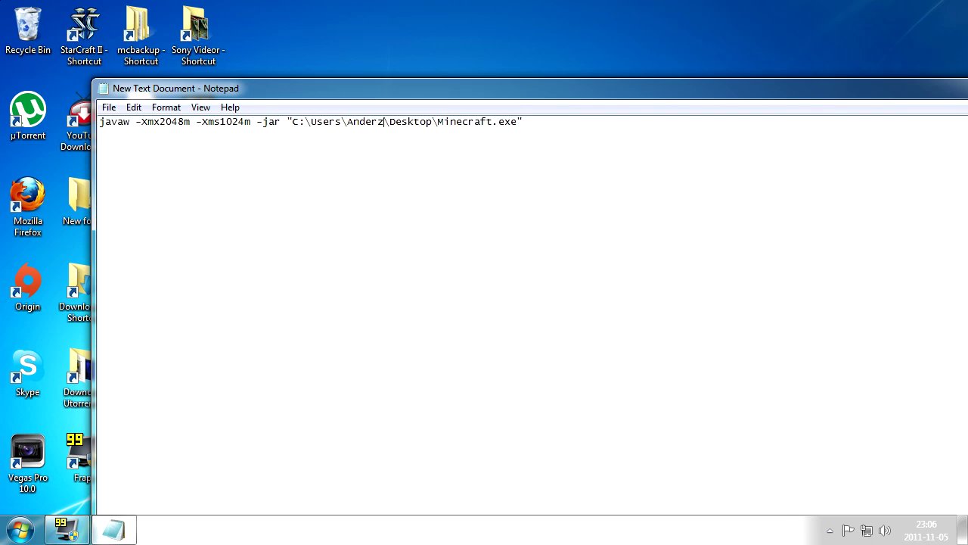
{"action": "left_click_drag", "start_coordinate": [385, 122], "coordinate": [347, 121]}
{"action": "key", "text": "BackSpace"}
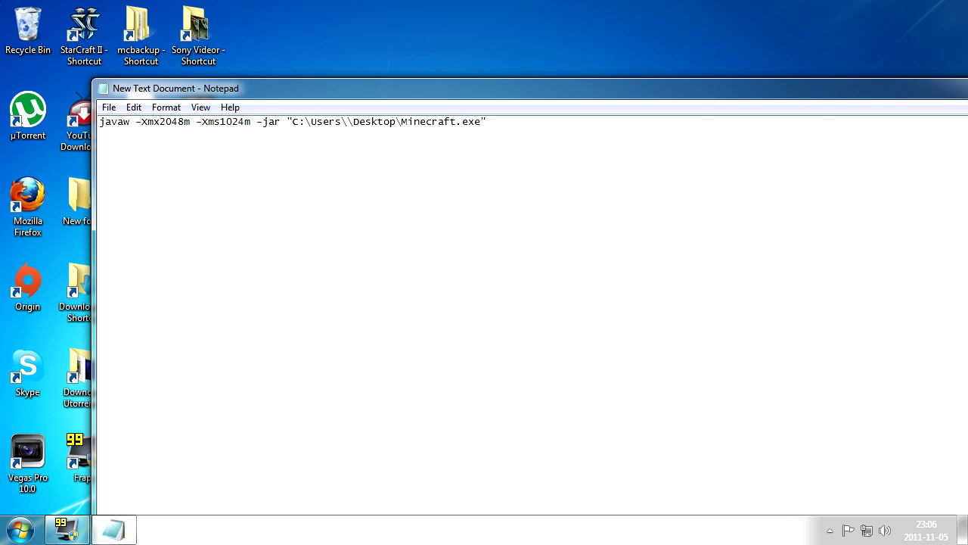
Step: Open Computer Properties and scroll to see 4,00 GB installed memory and the computer name
{"action": "left_click", "coordinate": [20, 530]}
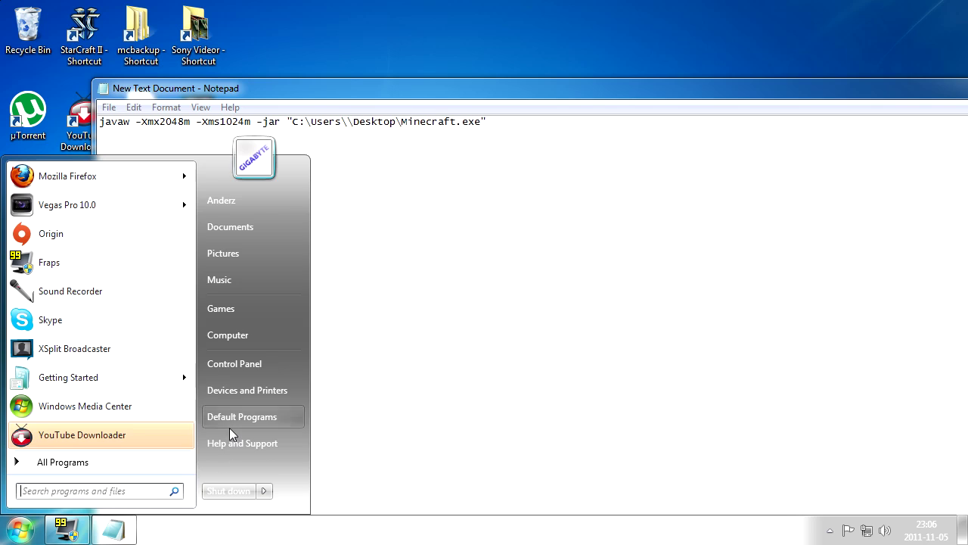
{"action": "right_click", "coordinate": [228, 337]}
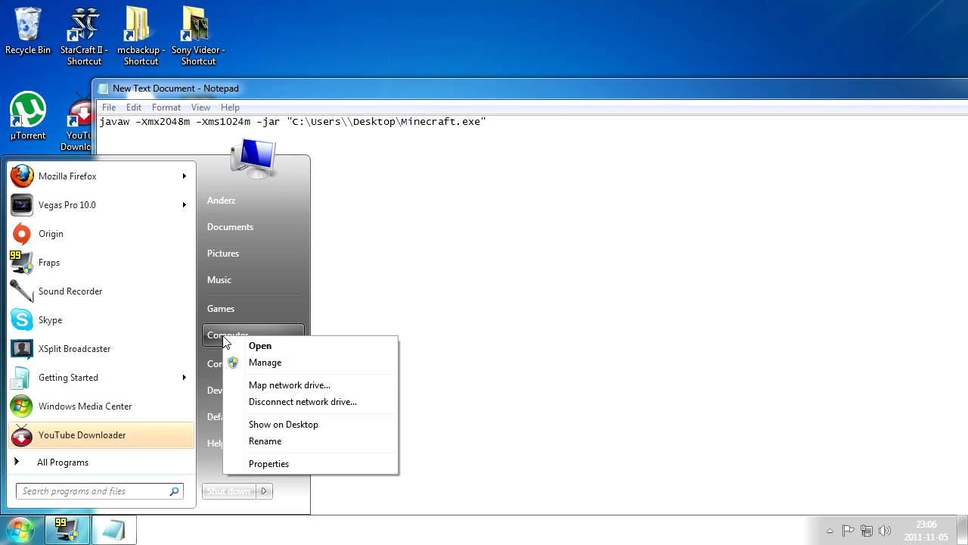
{"action": "left_click", "coordinate": [288, 463]}
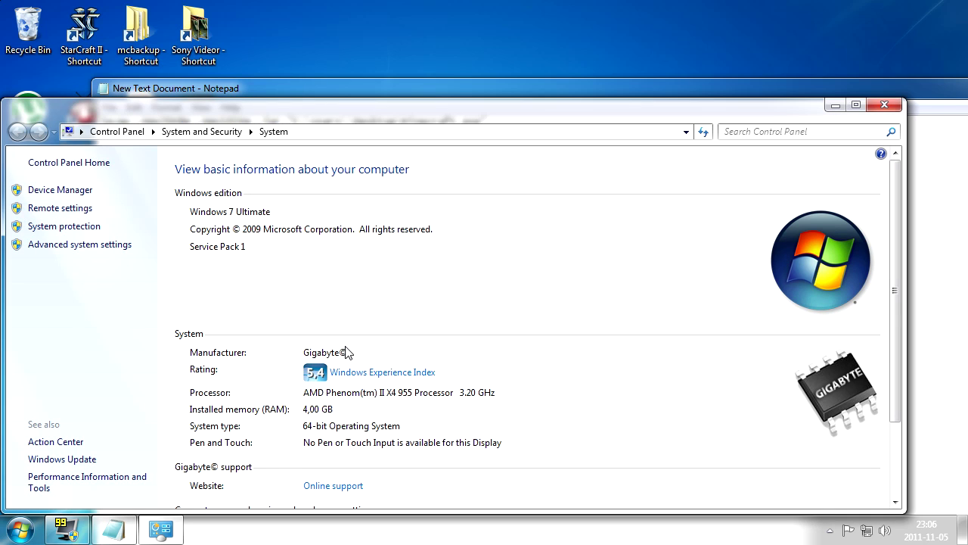
{"action": "scroll", "coordinate": [334, 296], "scroll_direction": "down", "scroll_amount": 3}
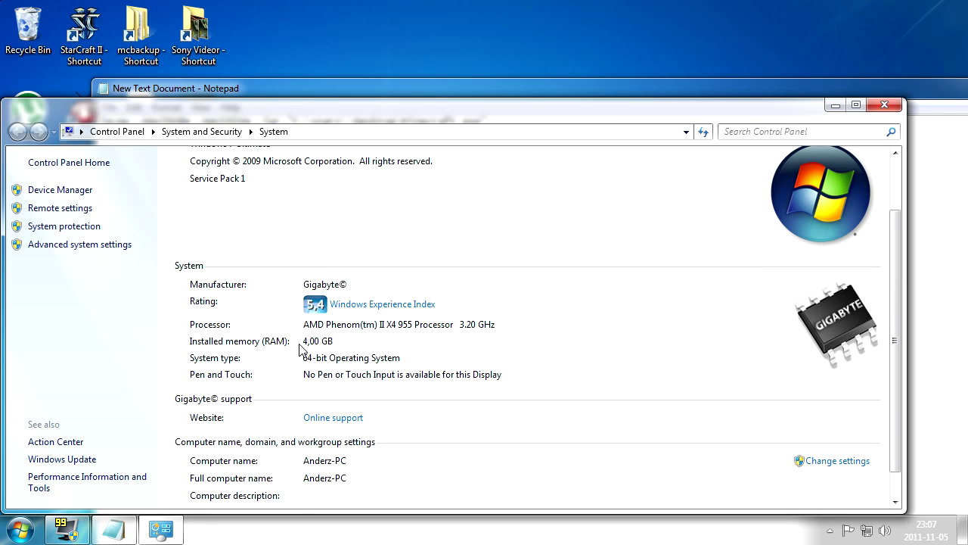
{"action": "scroll", "coordinate": [325, 348], "scroll_direction": "down", "scroll_amount": 1}
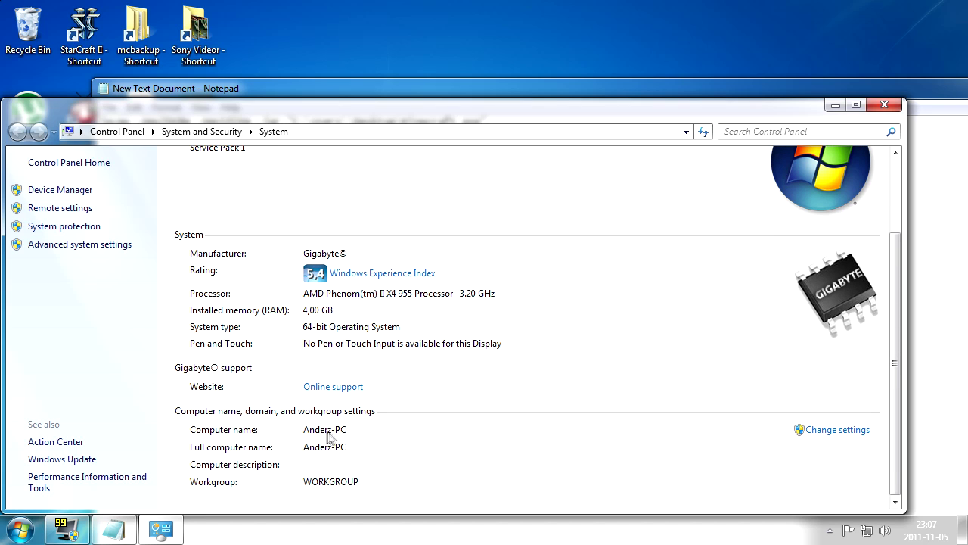
Step: Type the user's folder name back into the Minecraft.exe path, then choose File > Save As
{"action": "left_click", "coordinate": [884, 107]}
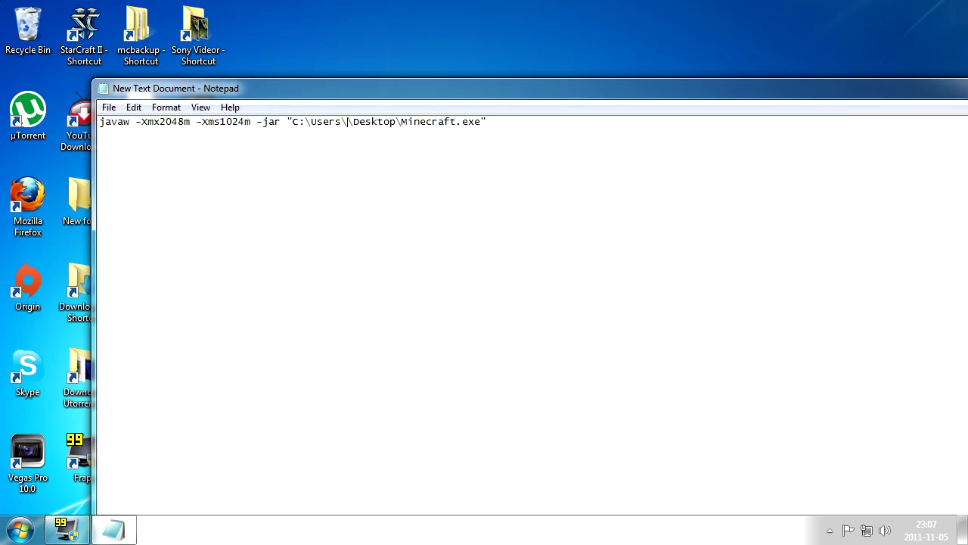
{"action": "type", "text": "anderzel"}
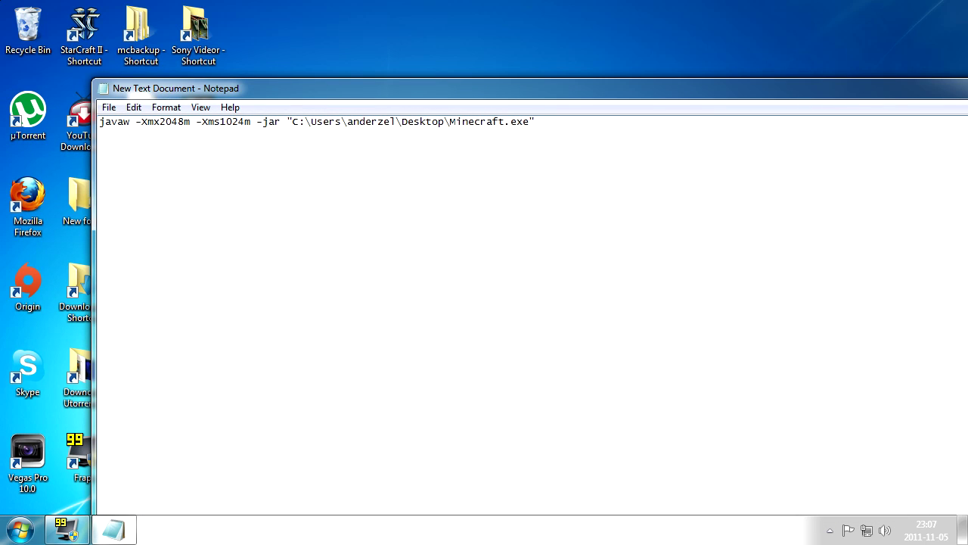
{"action": "key", "text": "BackSpace"}
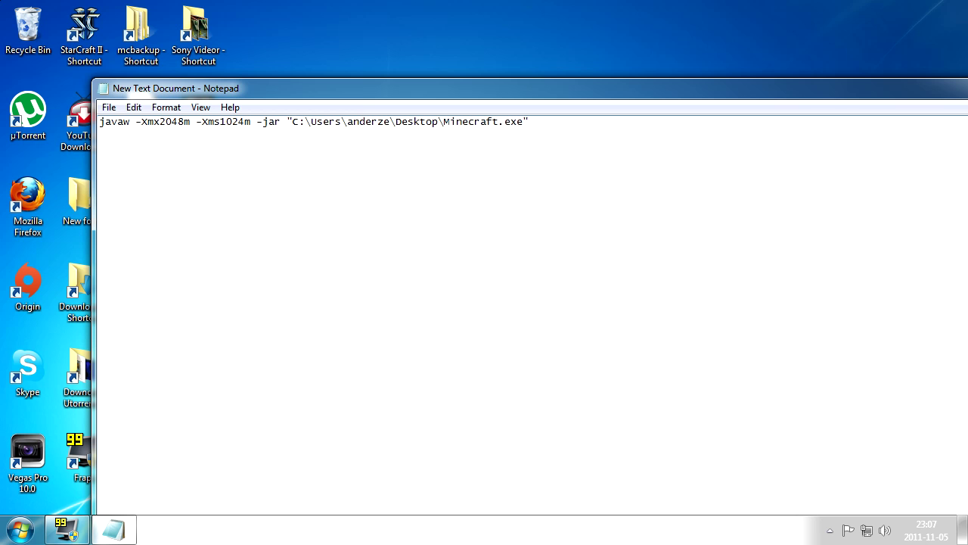
{"action": "key", "text": "BackSpace"}
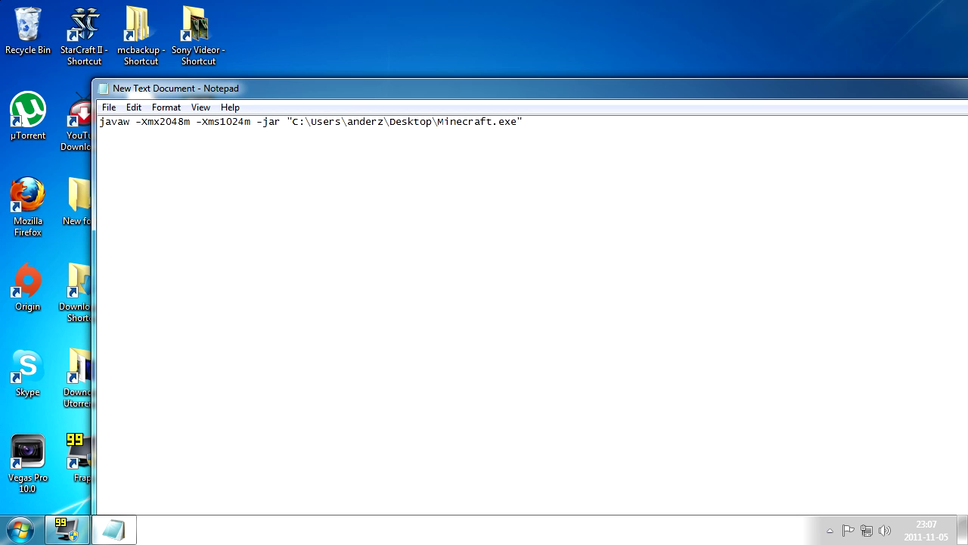
{"action": "left_click", "coordinate": [109, 108]}
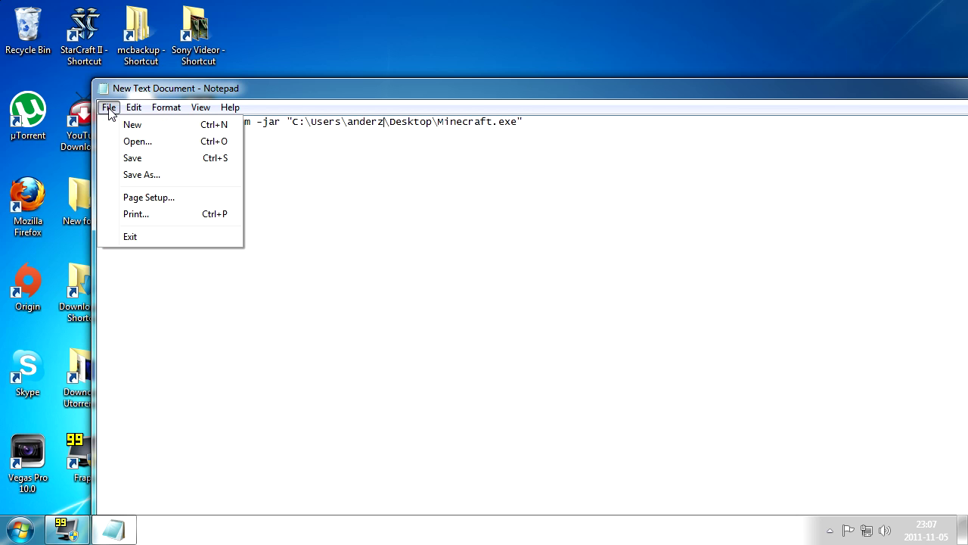
{"action": "left_click", "coordinate": [140, 175]}
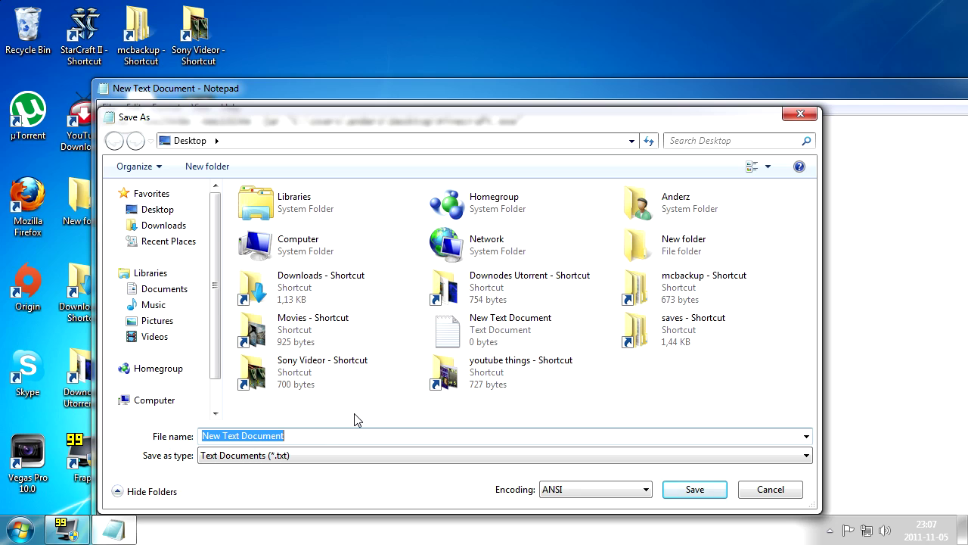
Step: Save the command to the Desktop as 'Start Minecraft.bat' with Save as type All Files
{"action": "type", "text": "S"}
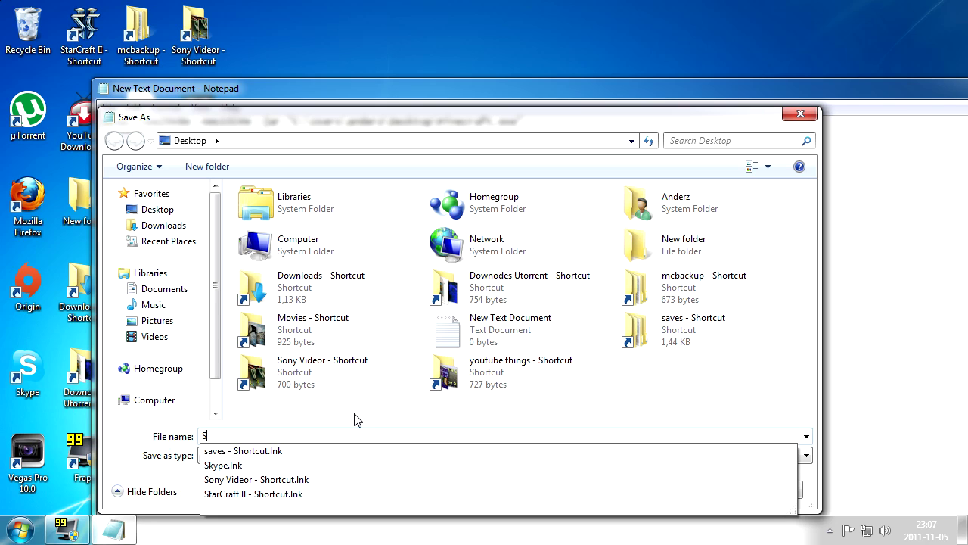
{"action": "type", "text": "tart "}
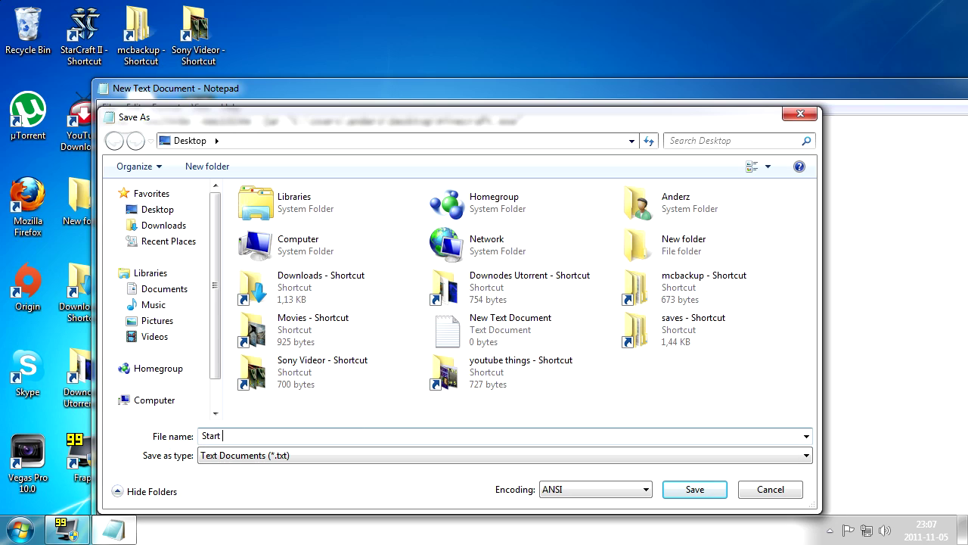
{"action": "type", "text": "Minecraft.bat"}
{"action": "left_click", "coordinate": [222, 456]}
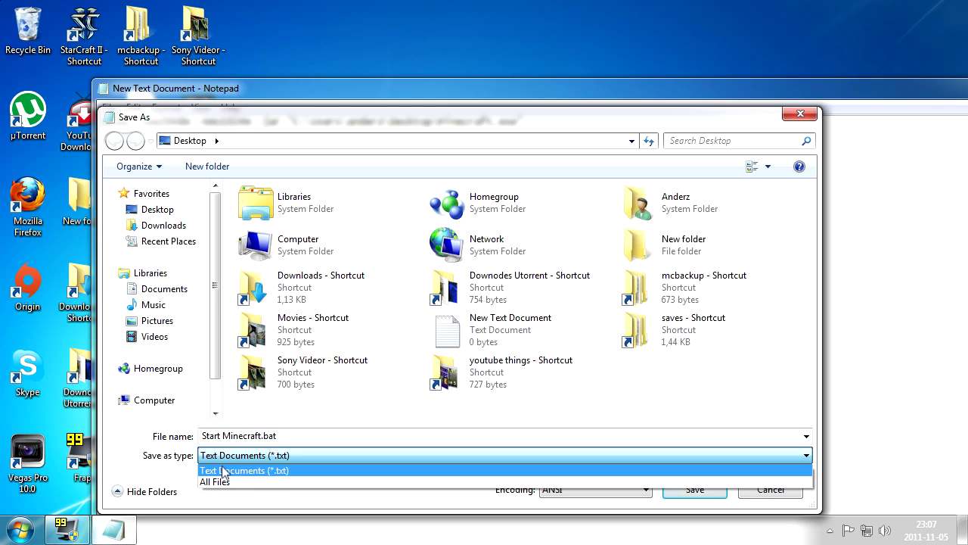
{"action": "left_click", "coordinate": [220, 481]}
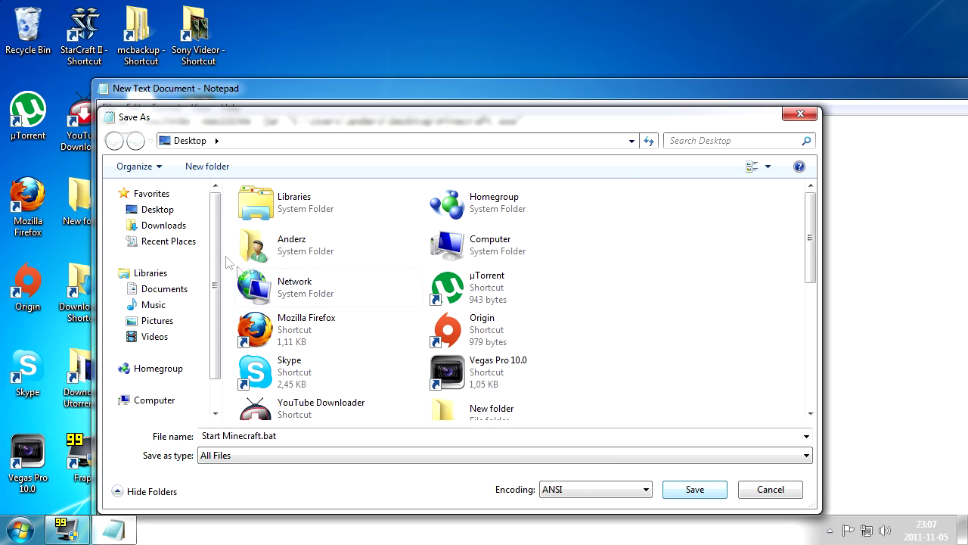
{"action": "left_click", "coordinate": [152, 209]}
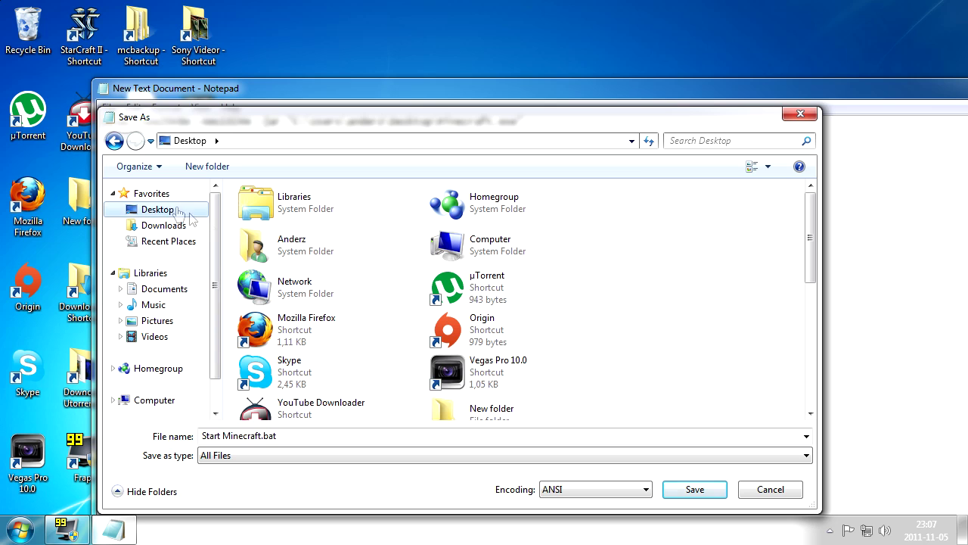
{"action": "left_click", "coordinate": [700, 490]}
{"action": "left_click_drag", "start_coordinate": [920, 84], "coordinate": [786, 72]}
Step: Close Notepad and move the Start Minecraft icon above New Text Document
{"action": "left_click", "coordinate": [882, 76]}
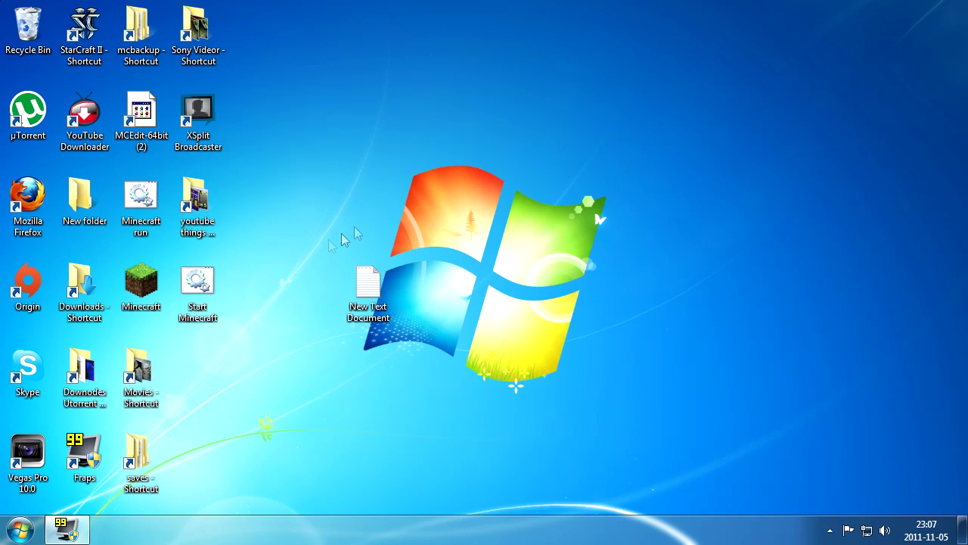
{"action": "left_click_drag", "start_coordinate": [199, 287], "coordinate": [370, 201]}
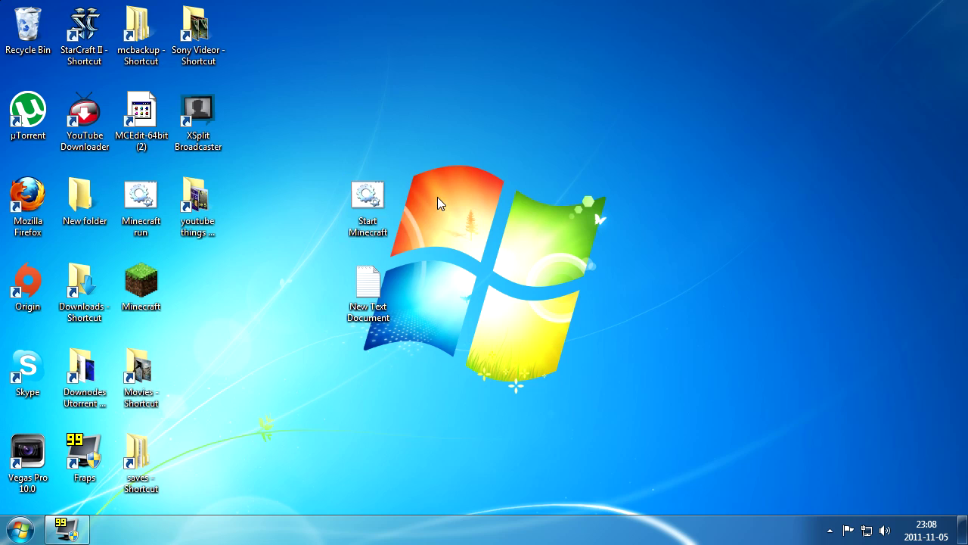
Step: Launch Start Minecraft, log in, maximize the window, and load the Hubabubba singleplayer world
{"action": "double_click", "coordinate": [368, 203]}
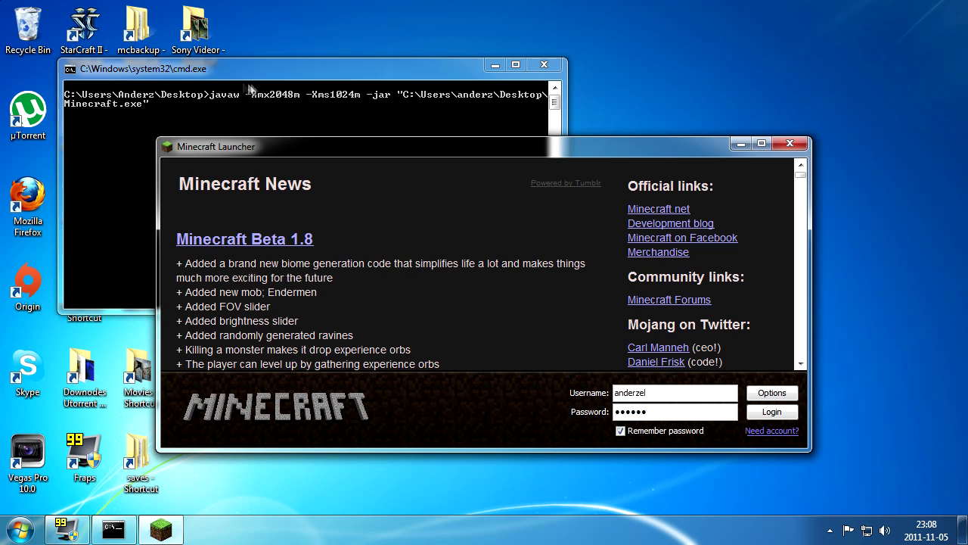
{"action": "left_click", "coordinate": [772, 411]}
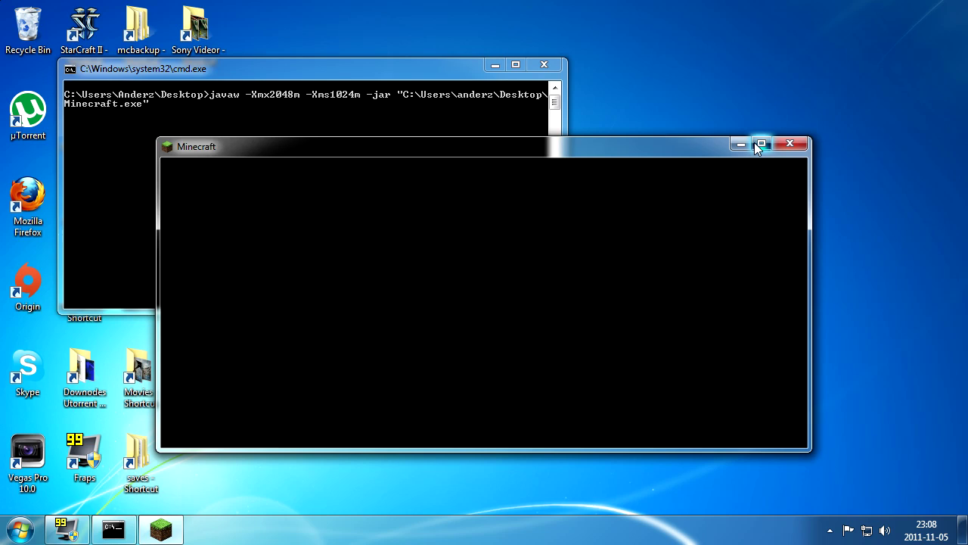
{"action": "left_click", "coordinate": [760, 144]}
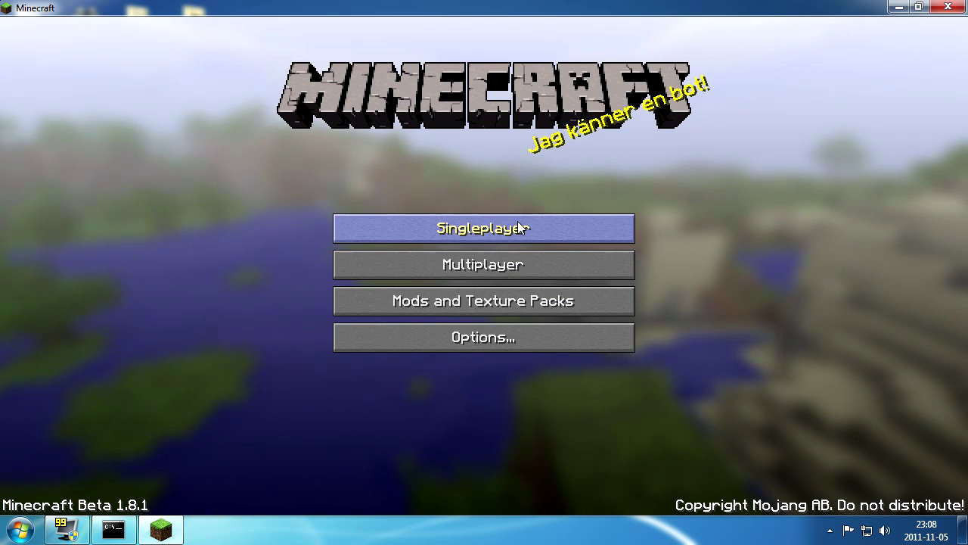
{"action": "left_click", "coordinate": [519, 226]}
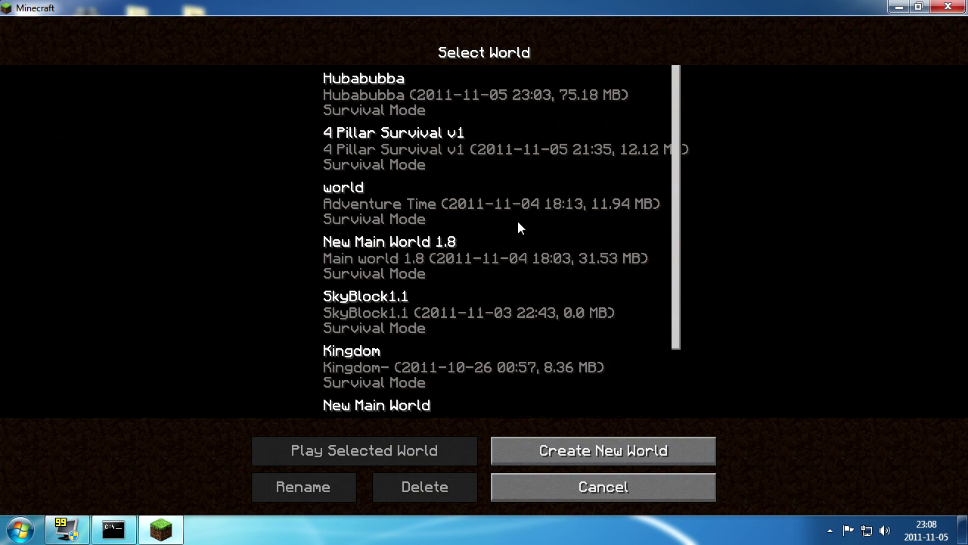
{"action": "double_click", "coordinate": [395, 83]}
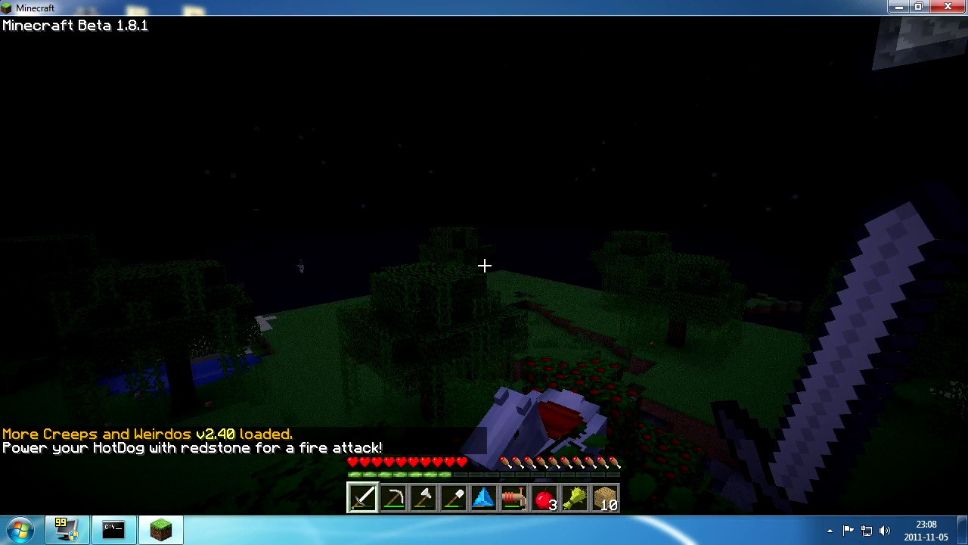
Step: Adjust the sound volume in Options, then show the F3 overlay reading 1820MB max memory
{"action": "key", "text": "Escape"}
{"action": "left_click", "coordinate": [425, 274]}
{"action": "left_click_drag", "start_coordinate": [538, 112], "coordinate": [493, 111]}
{"action": "key", "text": "Escape"}
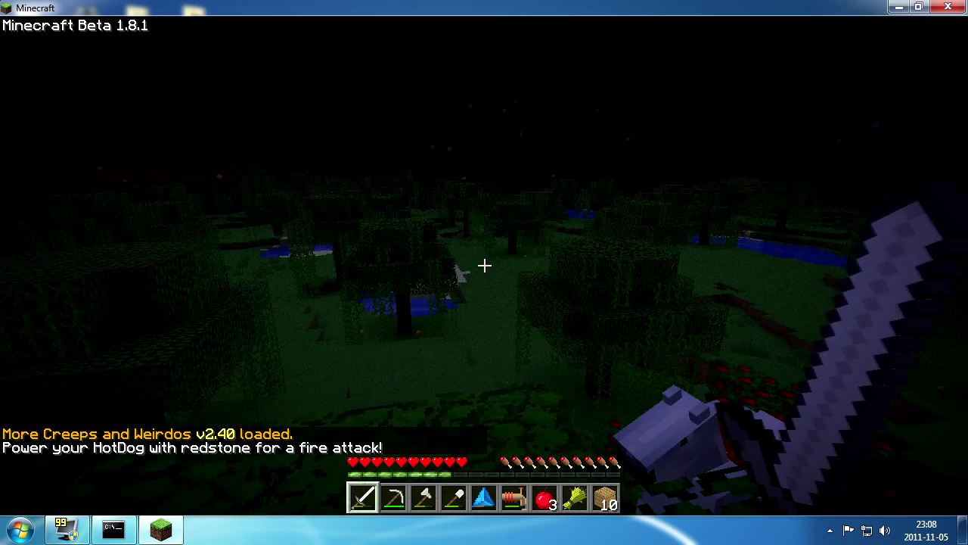
{"action": "key", "text": "Escape"}
{"action": "left_click", "coordinate": [431, 283]}
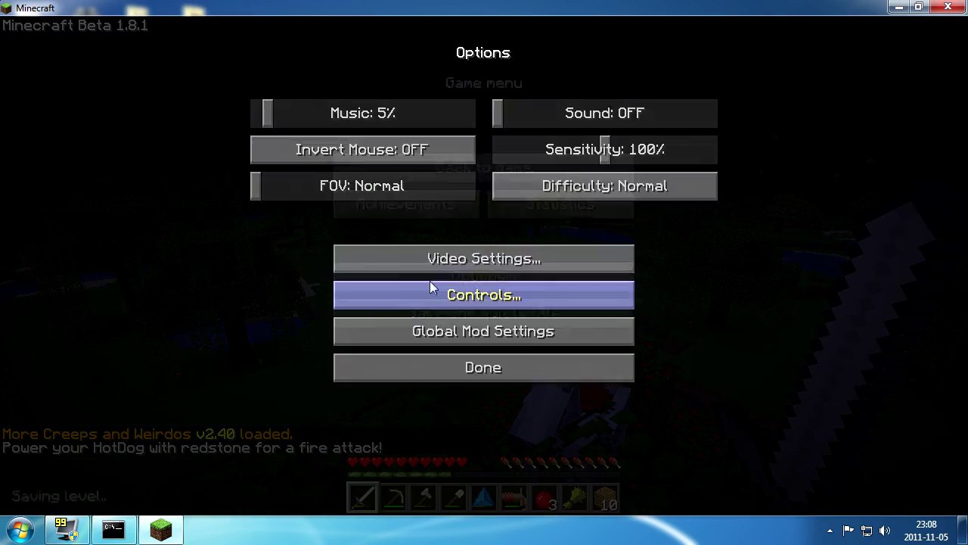
{"action": "left_click_drag", "start_coordinate": [514, 111], "coordinate": [525, 111]}
{"action": "key", "text": "Escape"}
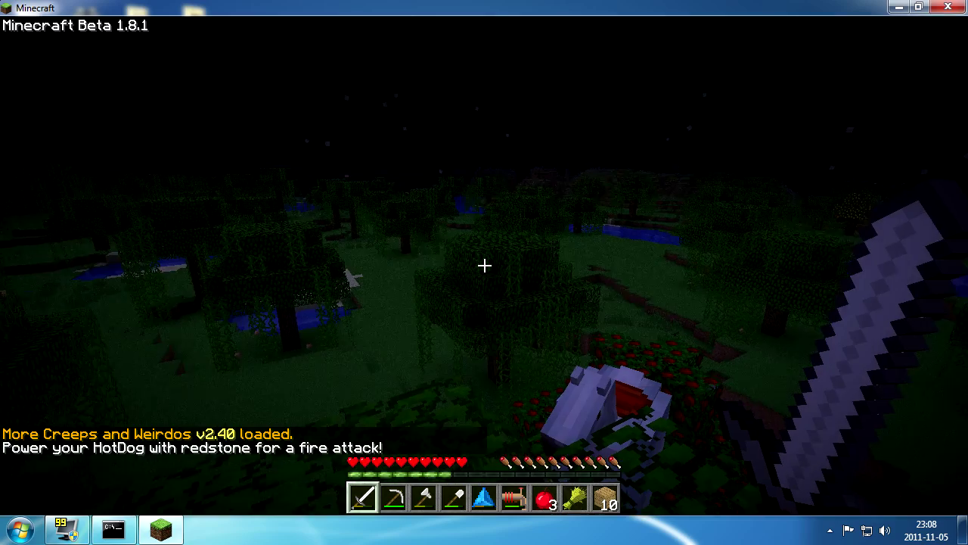
{"action": "key", "text": "F3"}
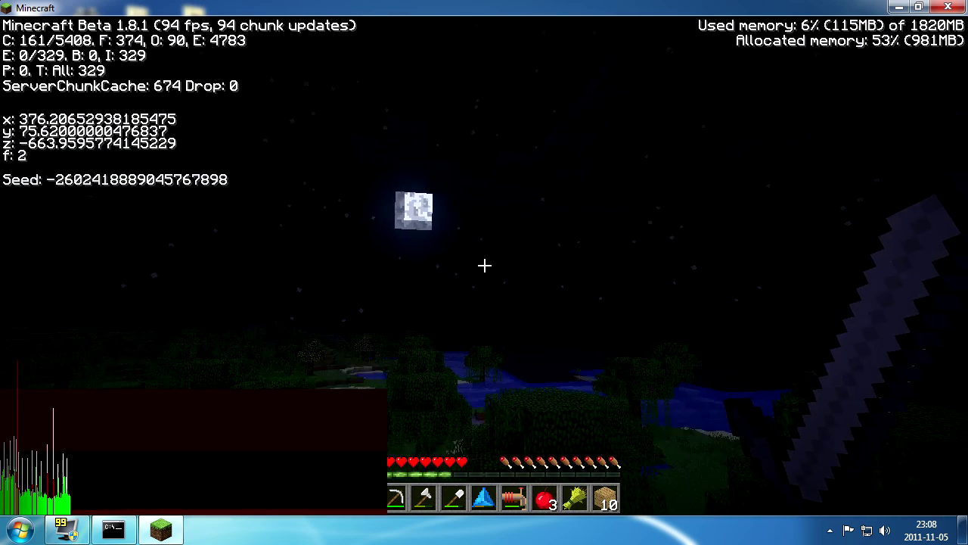
Step: Pause the game, resume it, and pause again to show the Game menu
{"action": "key", "text": "Escape"}
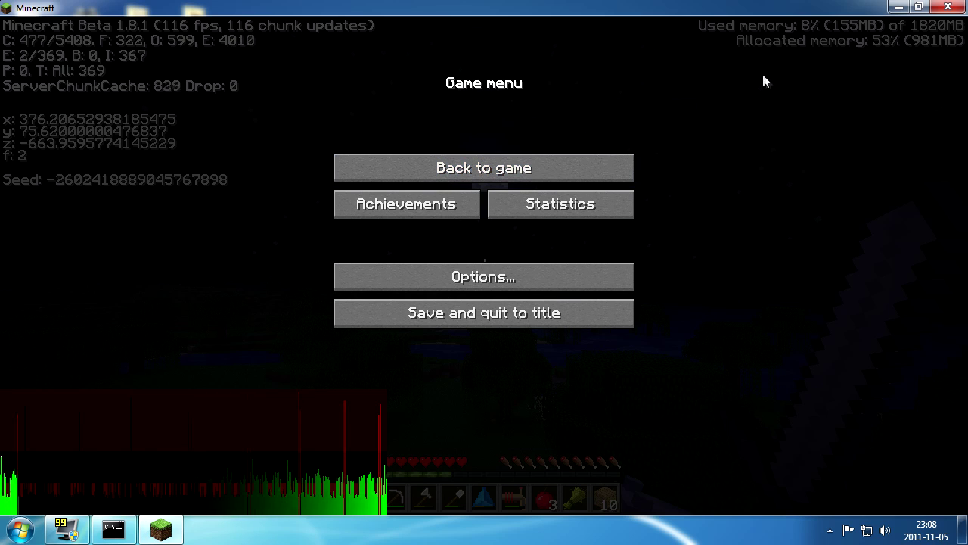
{"action": "left_click", "coordinate": [553, 173]}
{"action": "key", "text": "Escape"}
Step: Save and quit to title, then relaunch Minecraft from the Start Minecraft batch file
{"action": "left_click", "coordinate": [483, 305]}
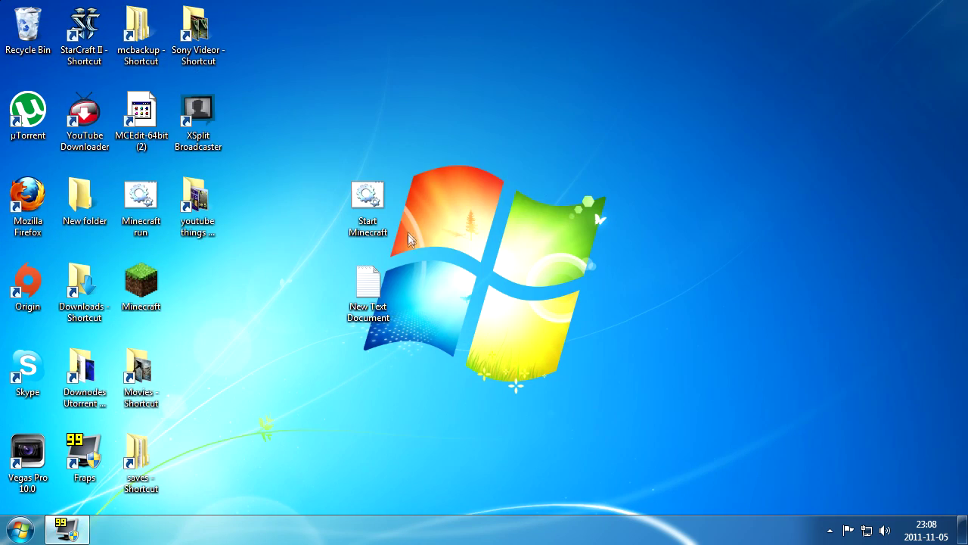
{"action": "double_click", "coordinate": [368, 198]}
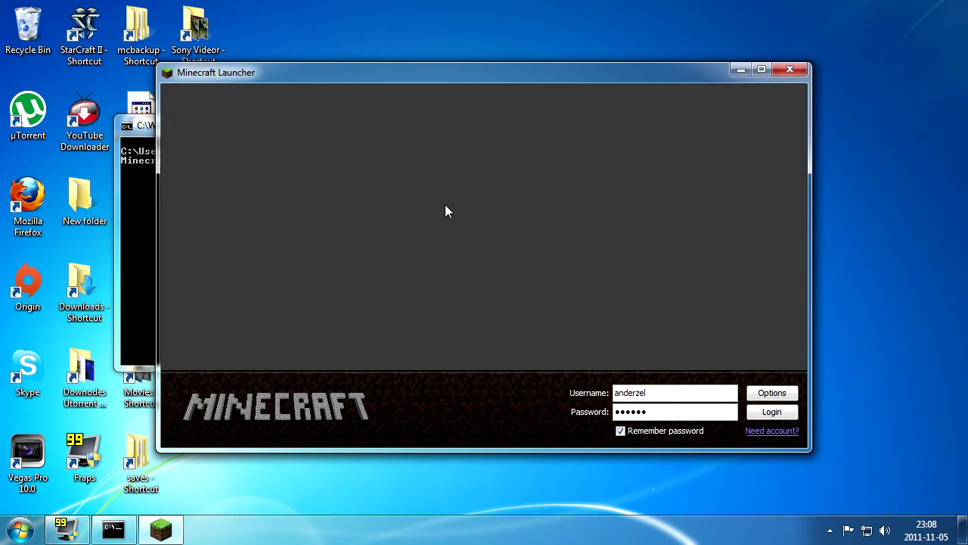